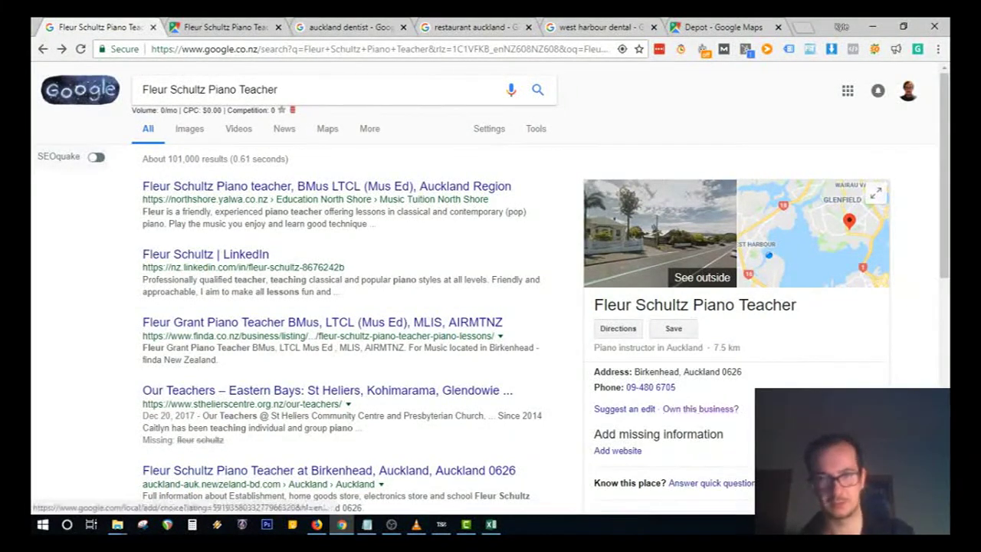
Step: Claim the listing as its owner, keep the prefilled piano teacher name, and continue
click(695, 411)
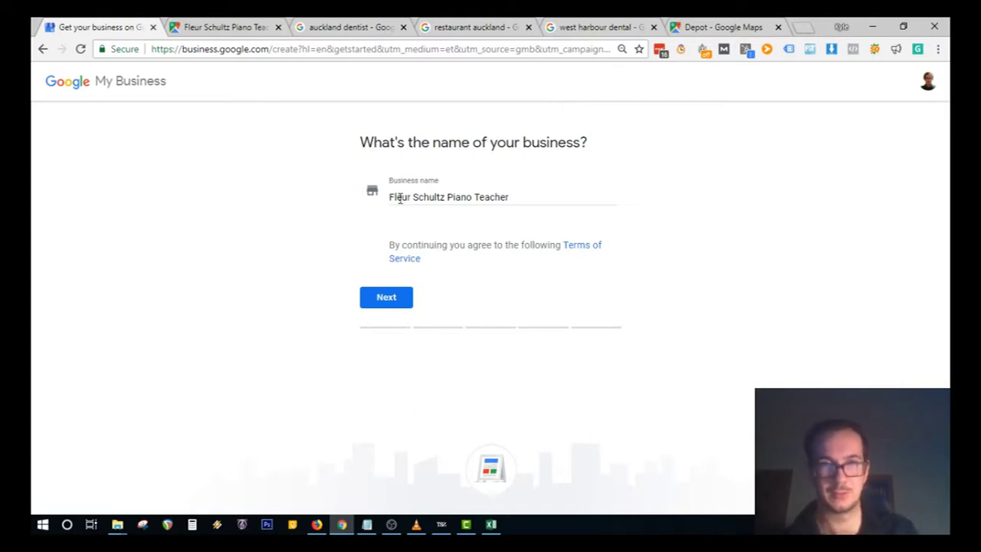
drag(386, 203, 554, 195)
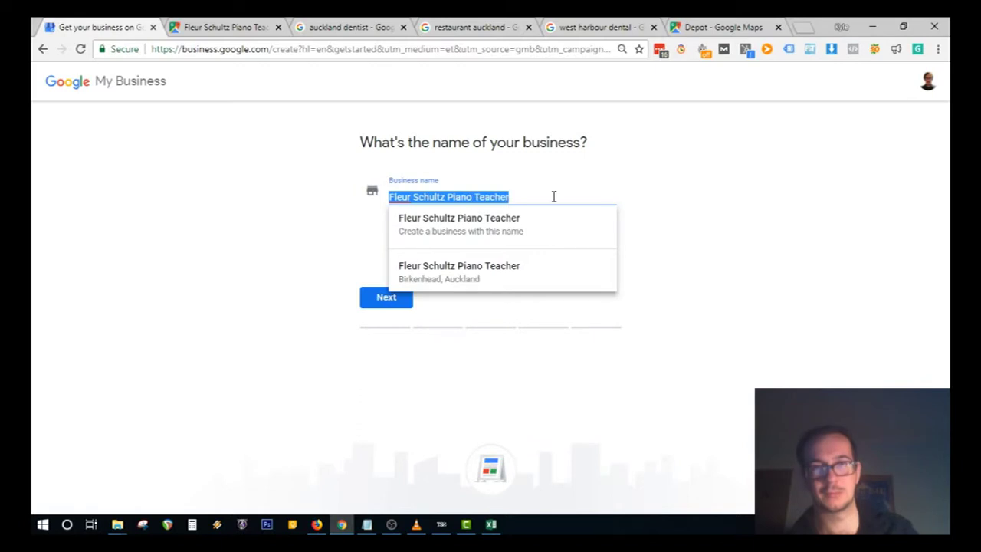
click(155, 274)
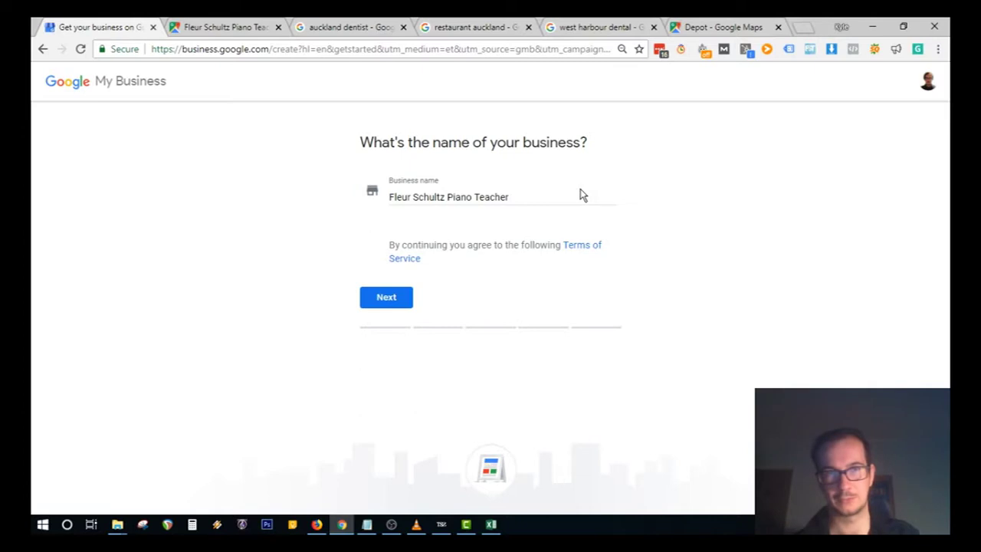
click(390, 306)
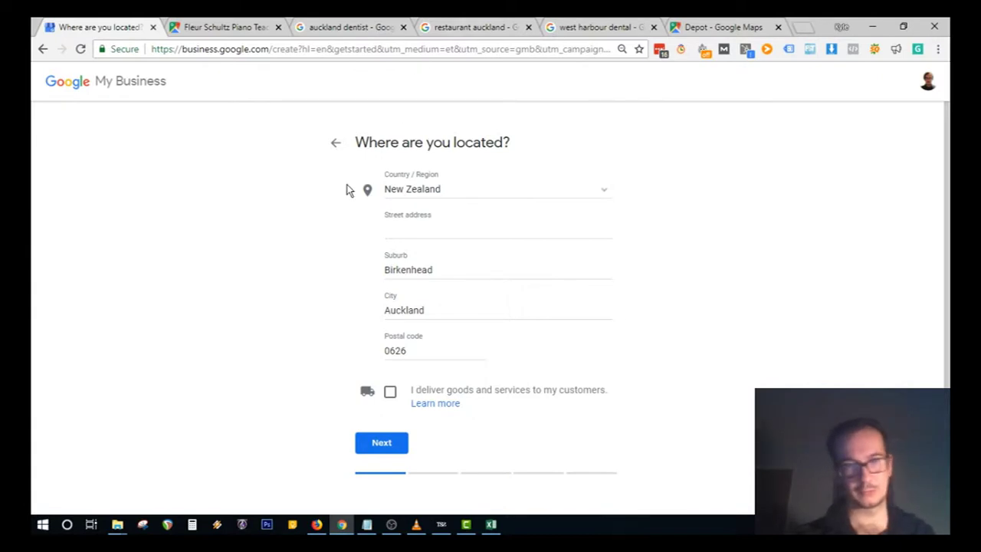
click(422, 231)
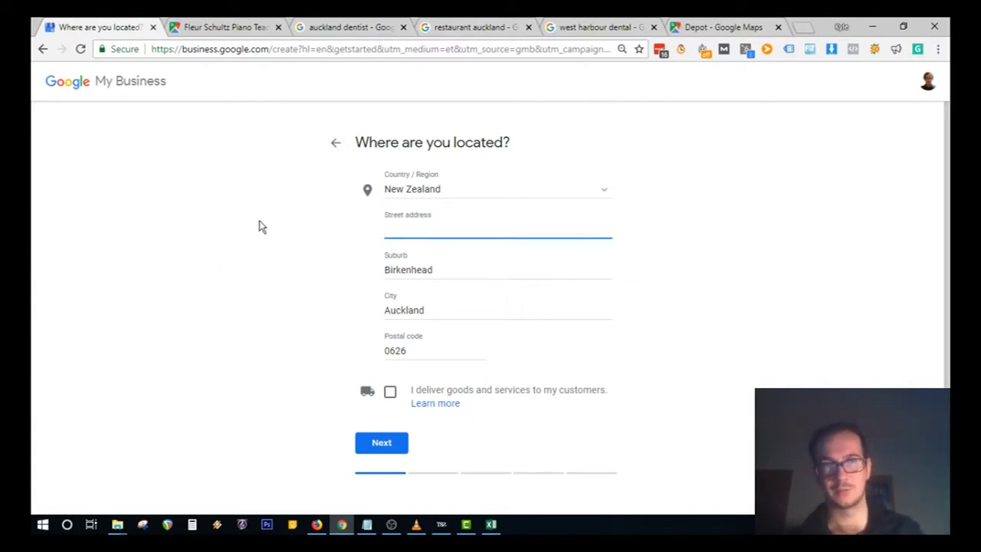
click(221, 27)
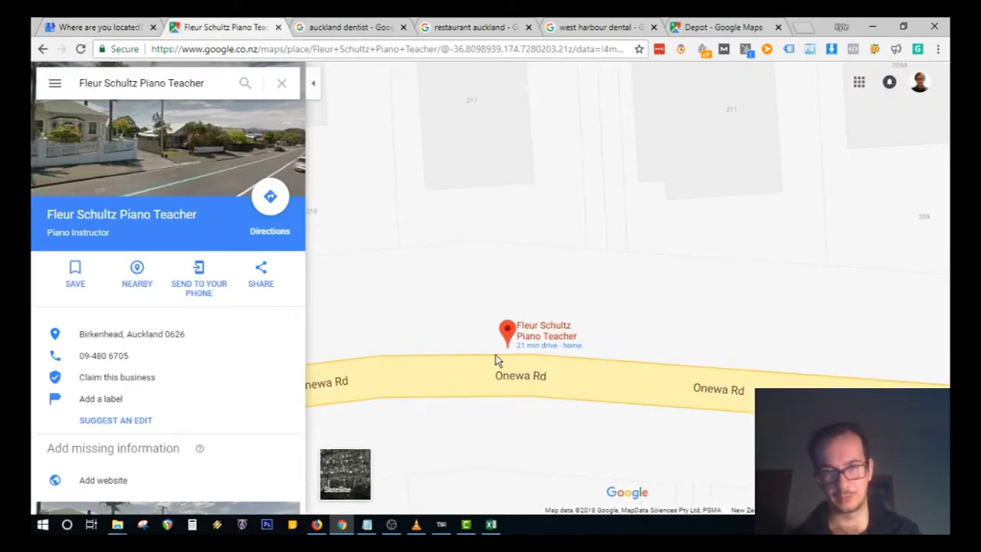
drag(482, 240, 508, 307)
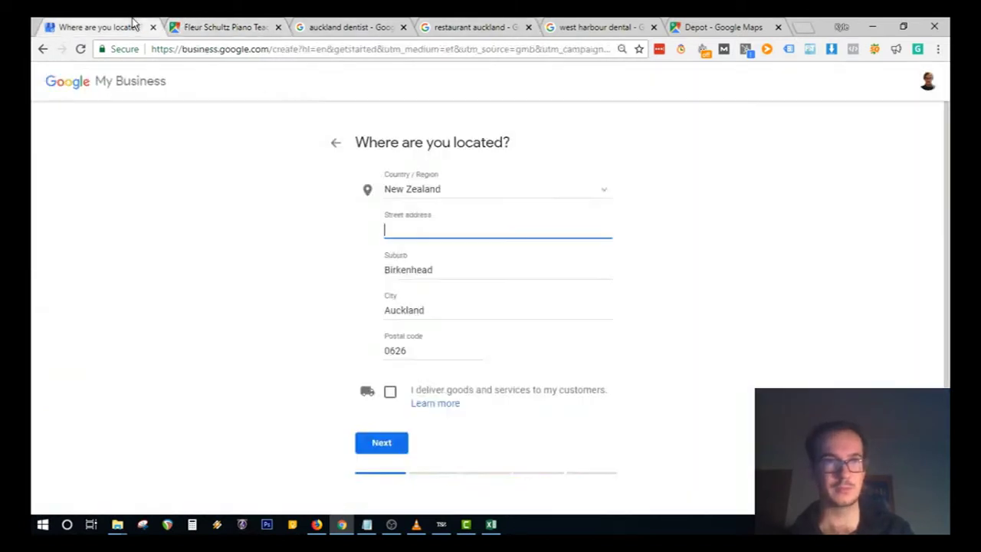
click(136, 25)
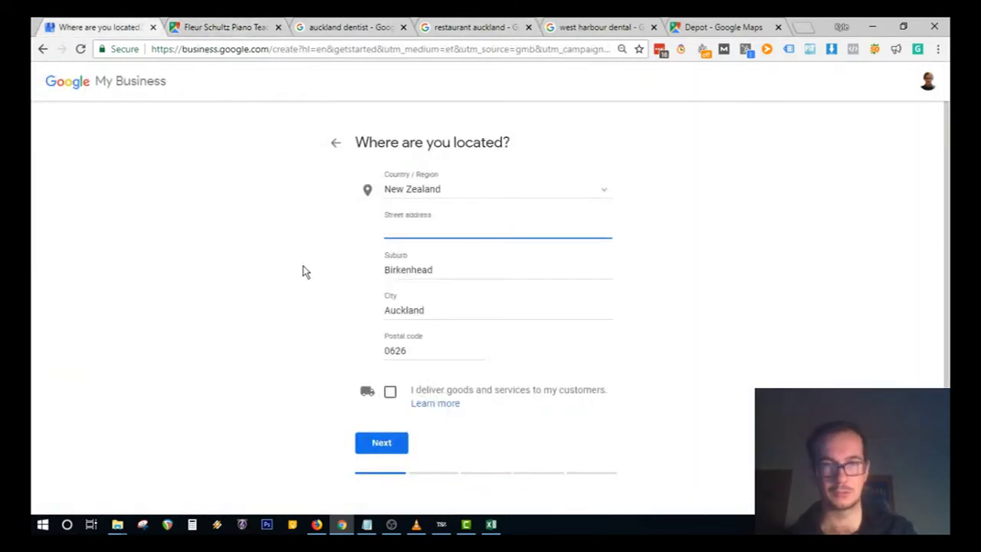
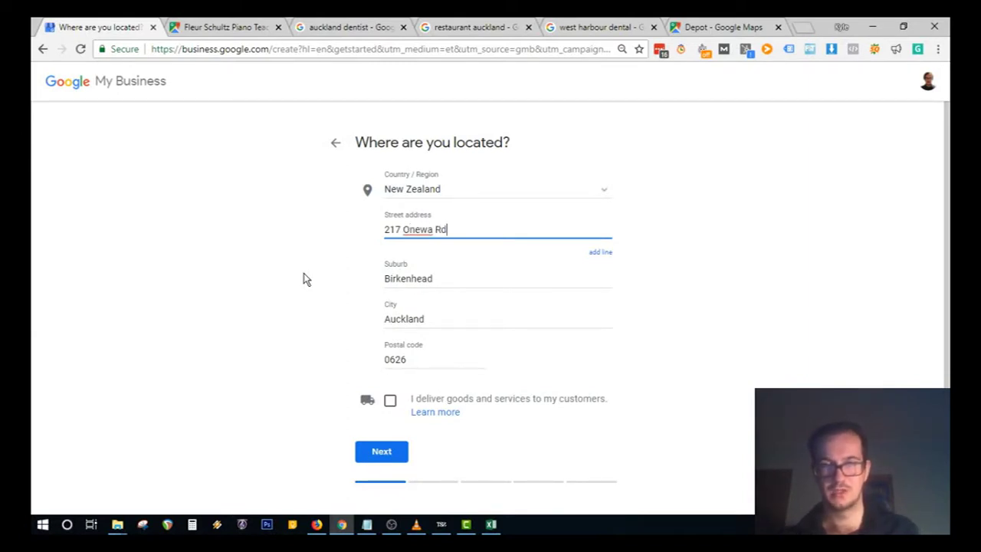
click(229, 27)
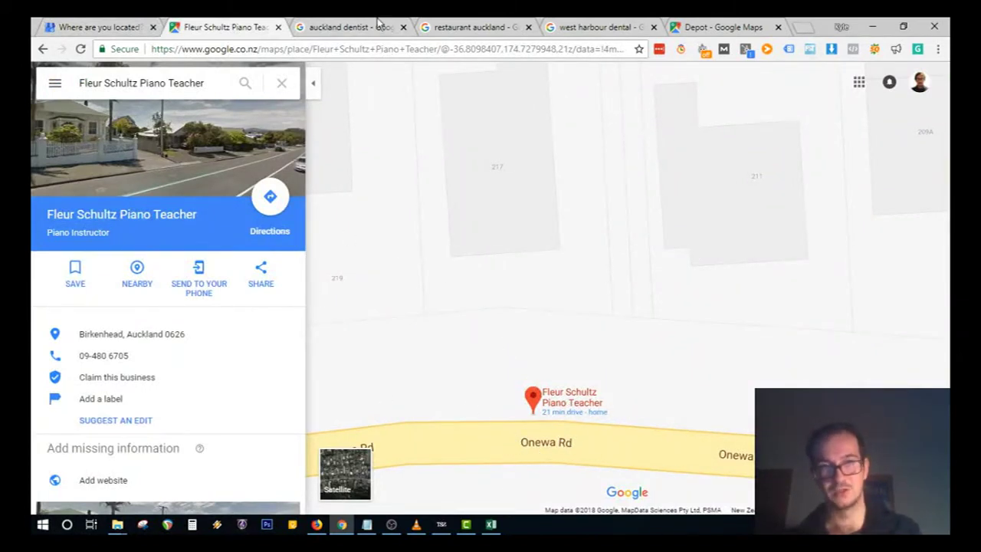
click(99, 27)
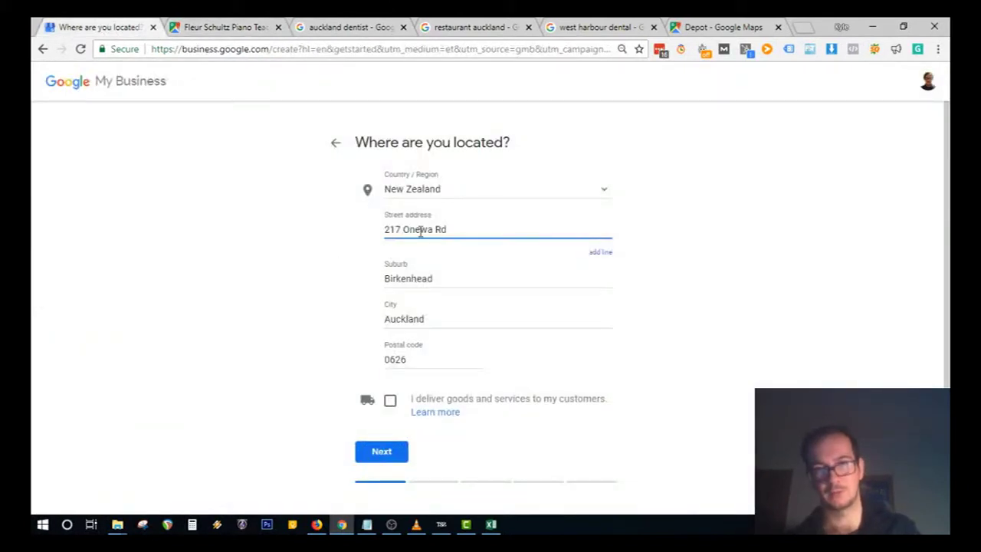
key(BackSpace)
text(oad)
key(BackSpace)
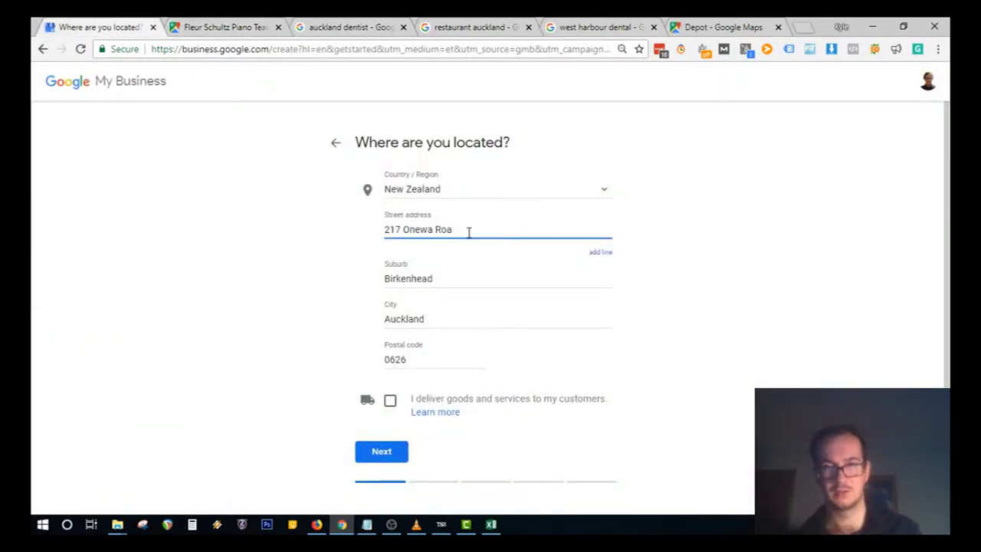
key(BackSpace)
key(BackSpace)
text(d)
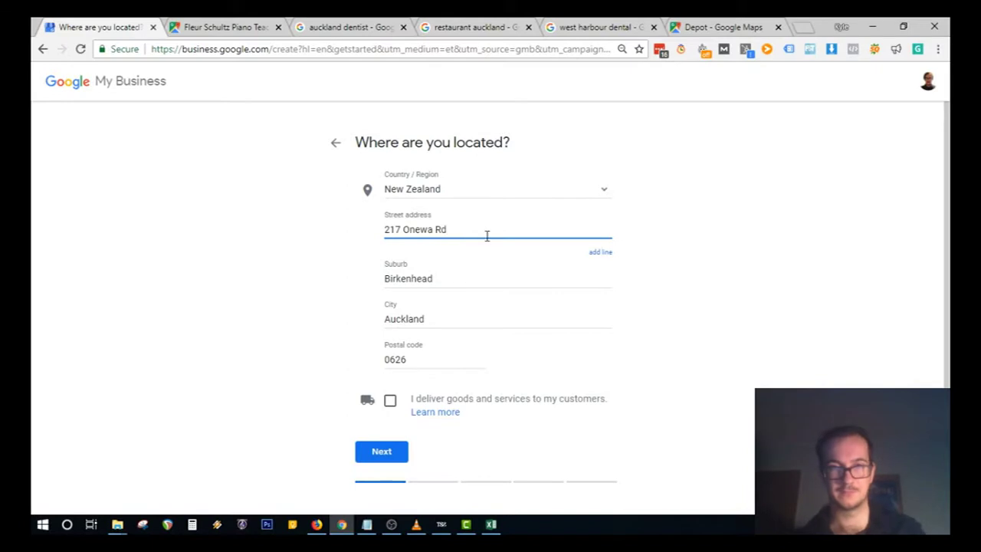
click(222, 256)
click(229, 26)
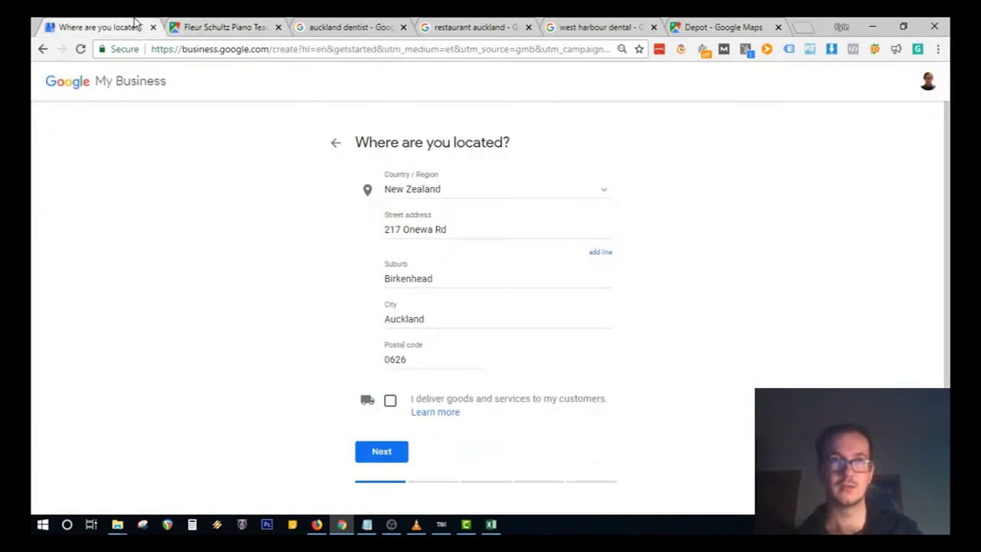
click(134, 27)
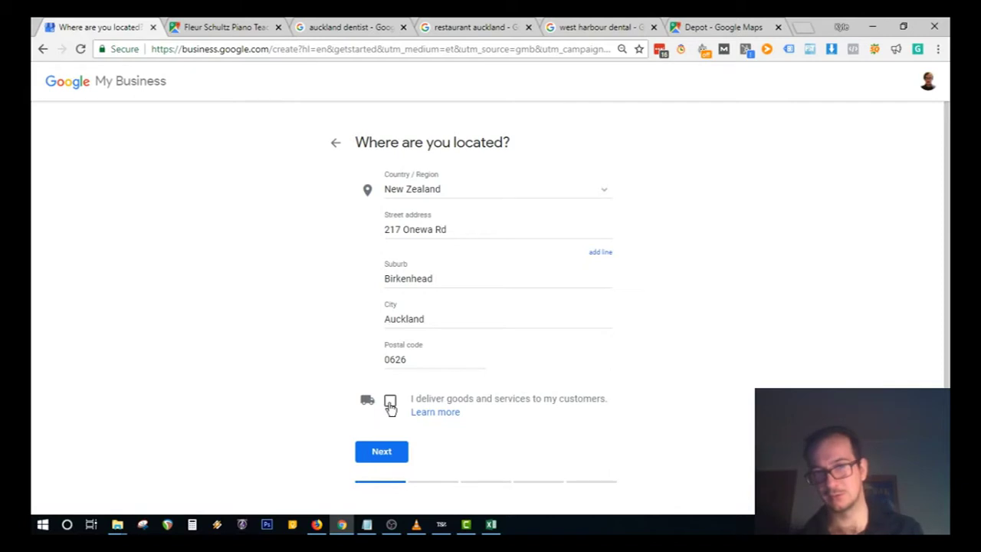
click(389, 401)
scroll(467, 337, down, 2)
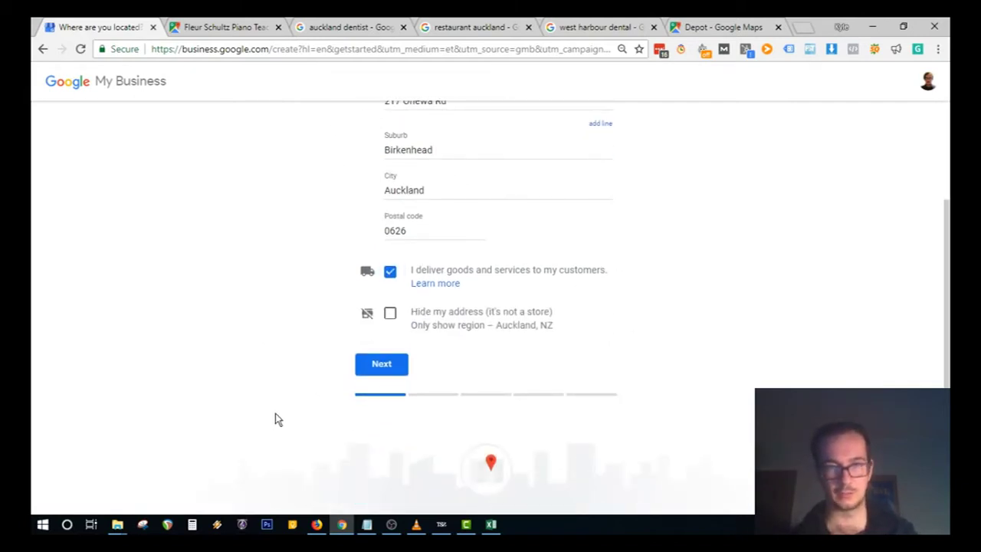
click(389, 314)
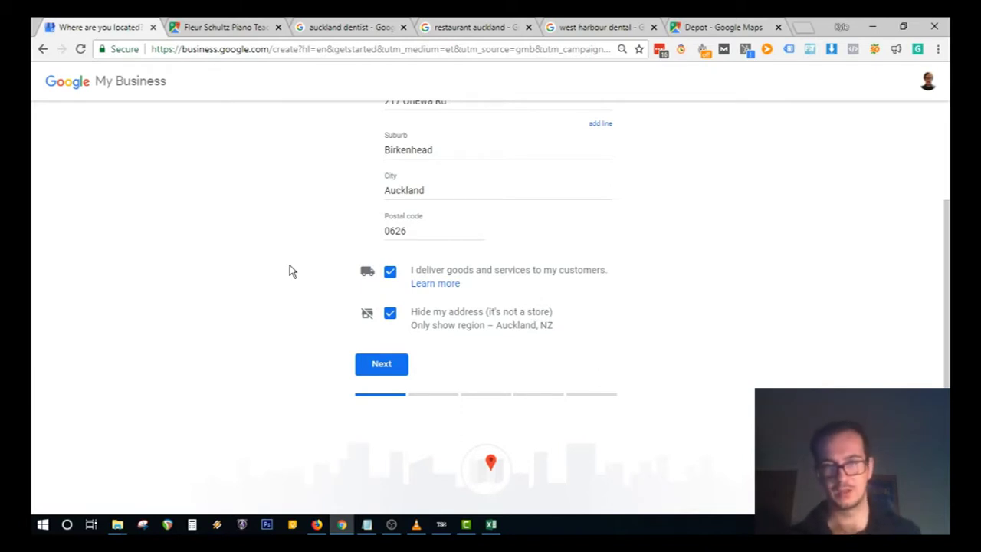
click(390, 312)
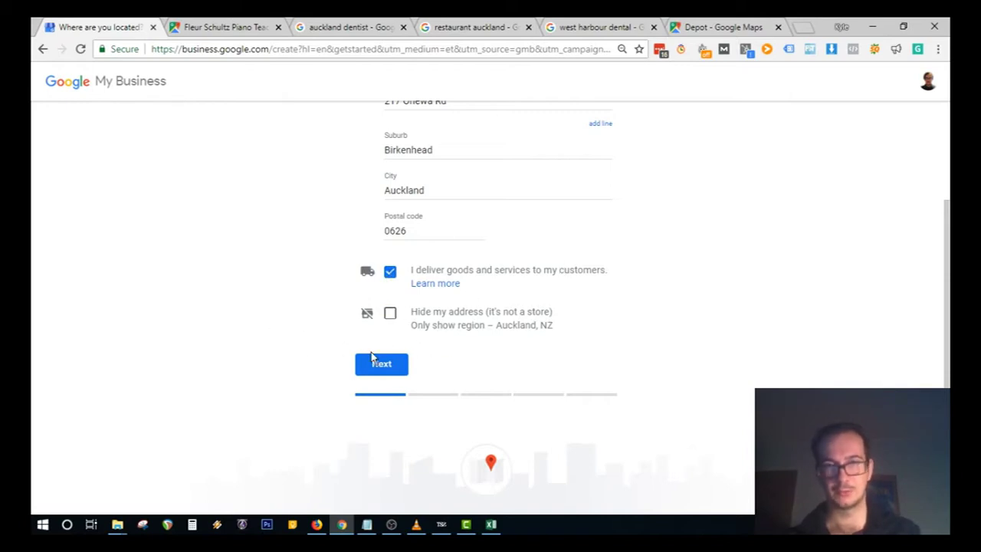
scroll(431, 162, up, 3)
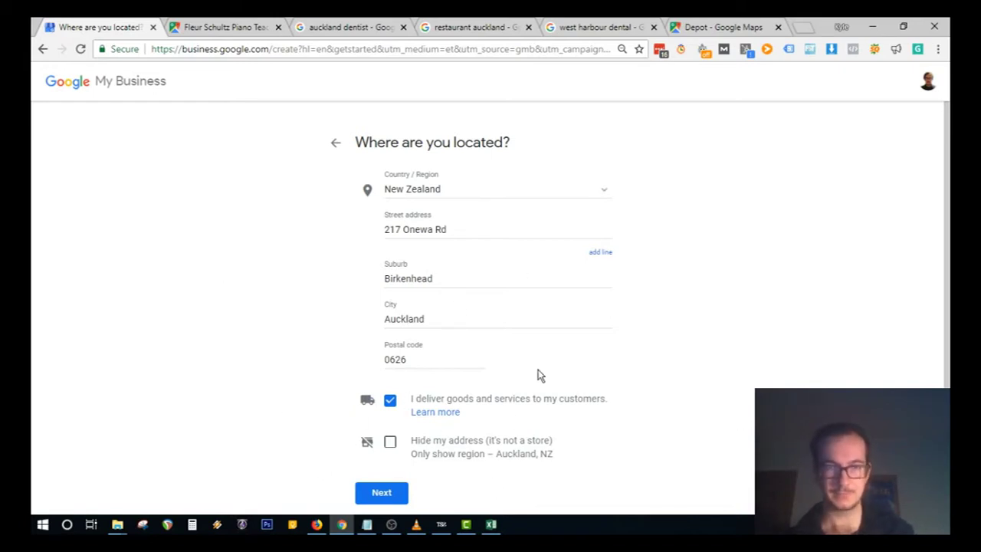
click(379, 494)
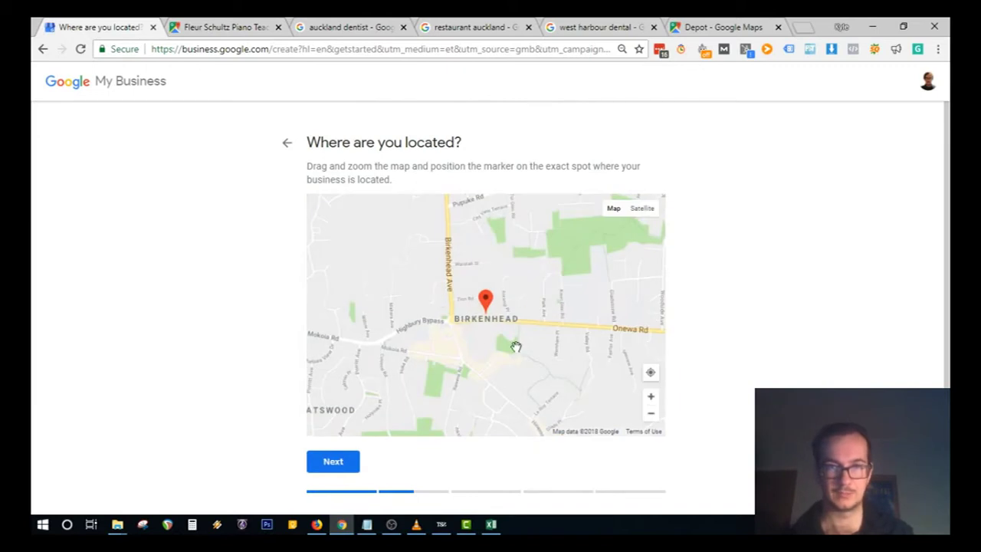
Step: Zoom in, position the marker on the building beside Onewa Rd, and confirm
scroll(517, 347, up, 2)
scroll(464, 270, up, 1)
scroll(429, 307, up, 3)
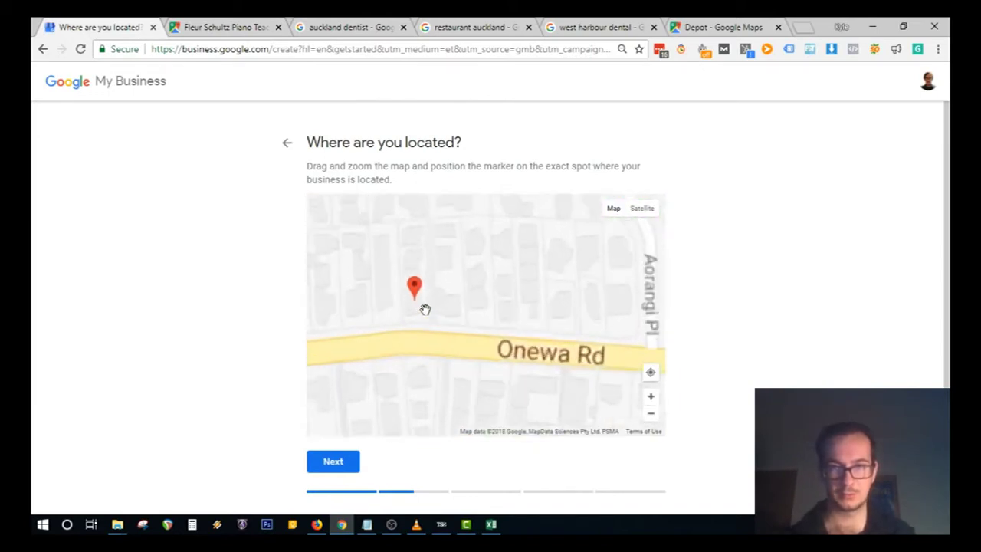
drag(407, 305, 466, 306)
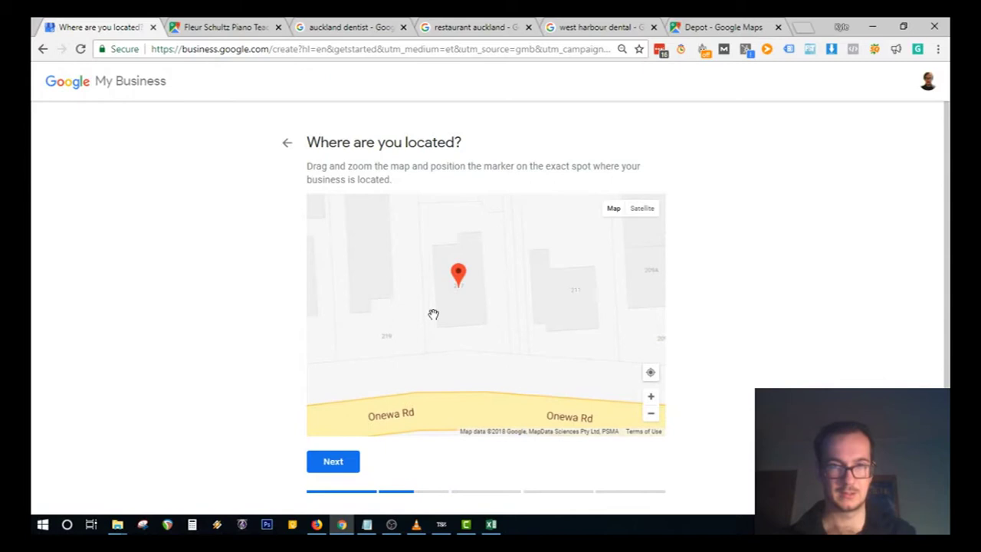
click(347, 463)
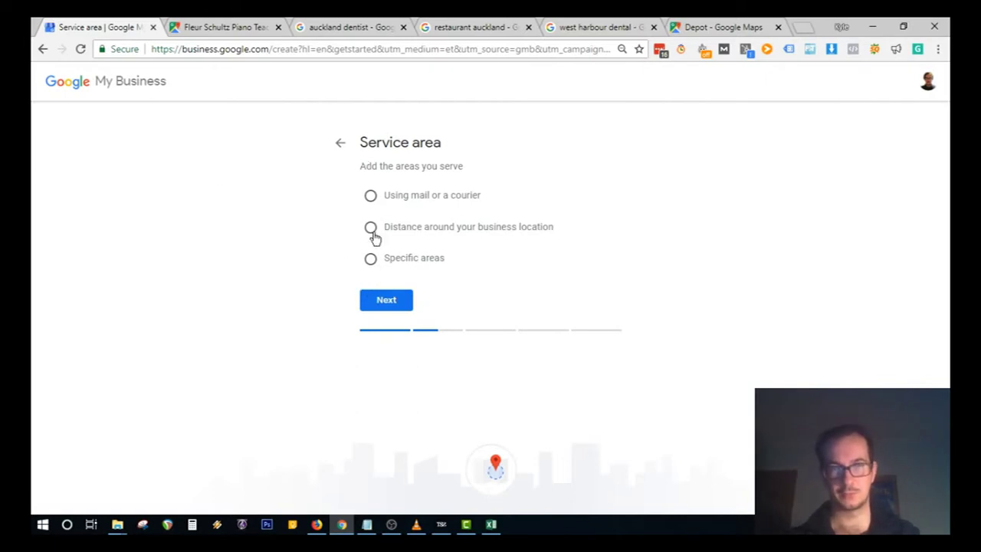
Step: Try the mail/courier option and a 30 distance radius, then clear the distance
click(370, 196)
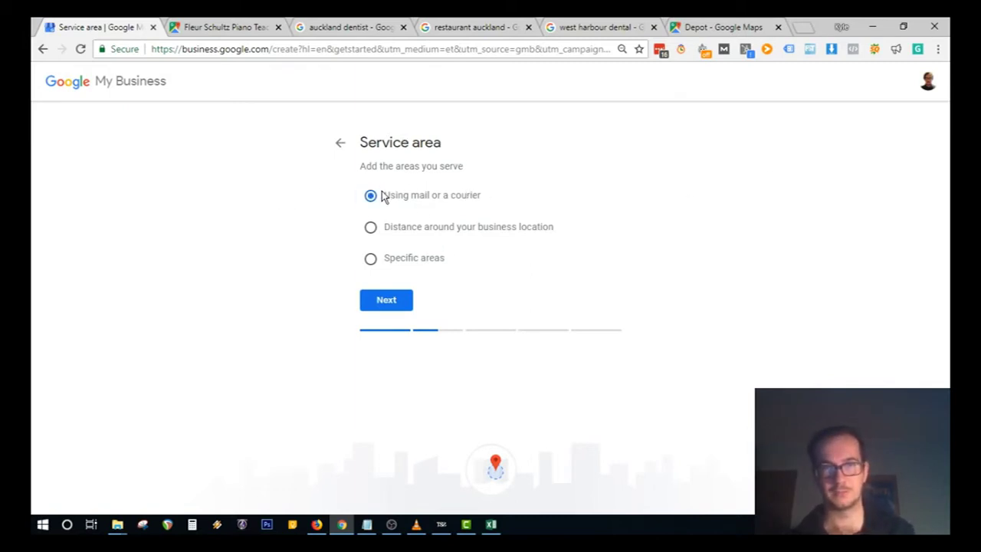
click(371, 230)
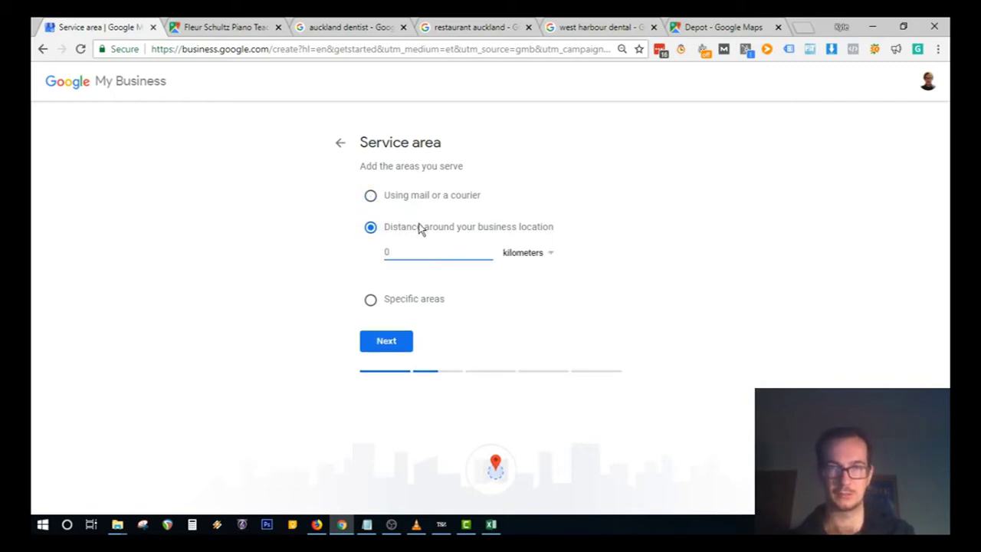
text(30)
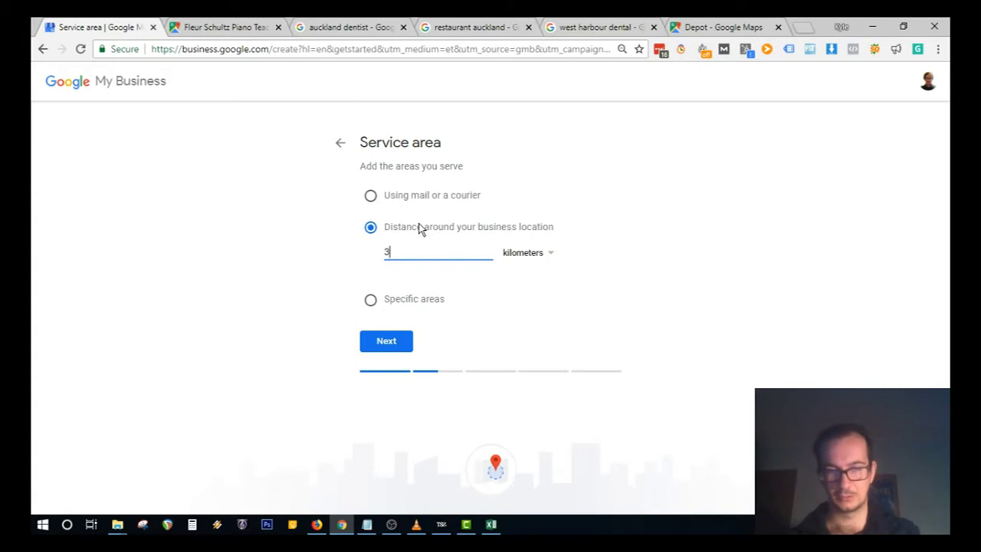
key(BackSpace)
key(BackSpace)
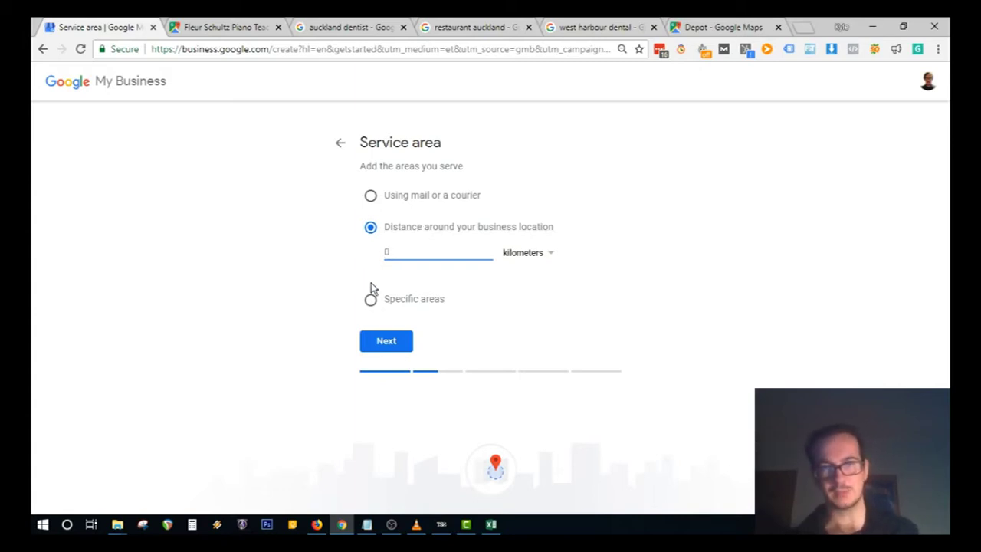
Step: Choose Specific areas, add Auckland, then remove it so the list is empty
click(370, 298)
click(422, 292)
text(Auckla)
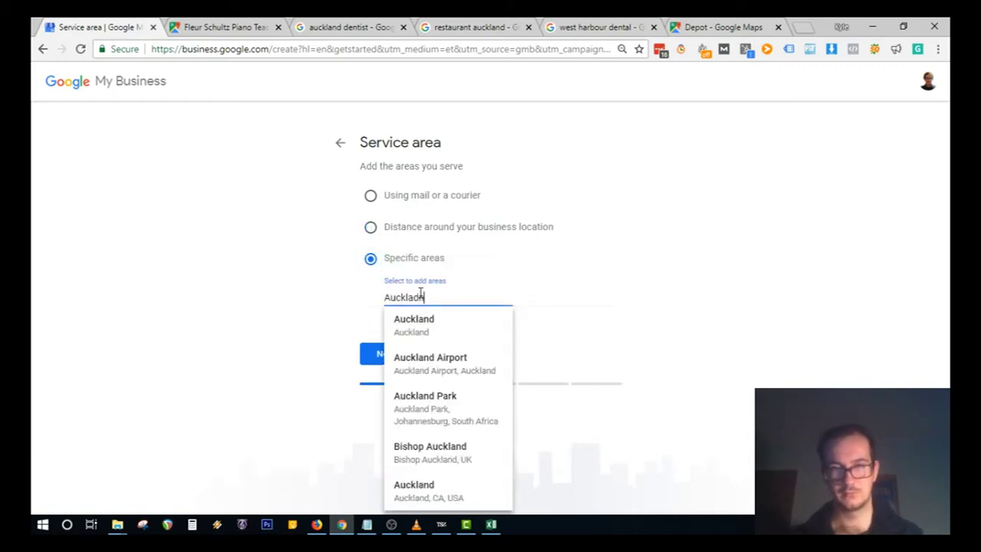
click(406, 322)
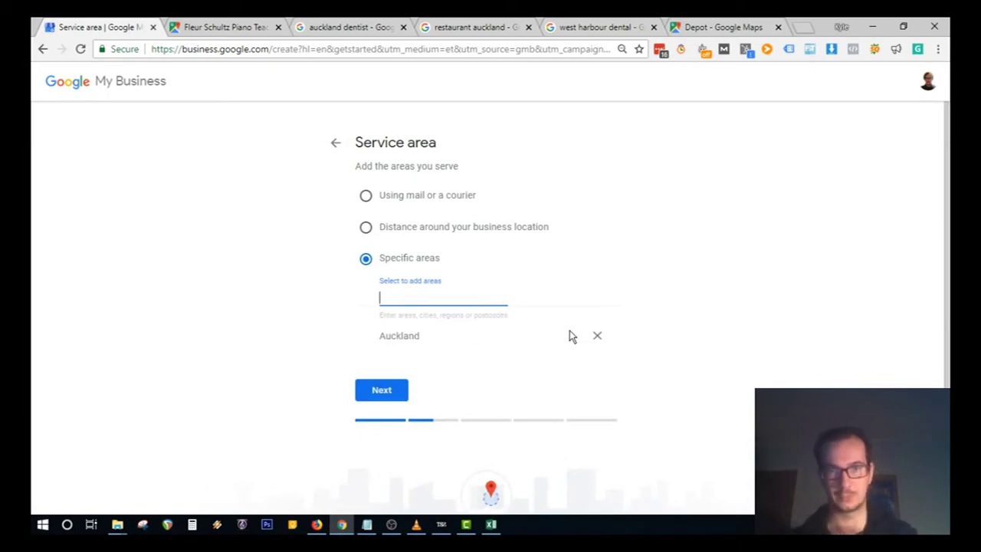
click(596, 335)
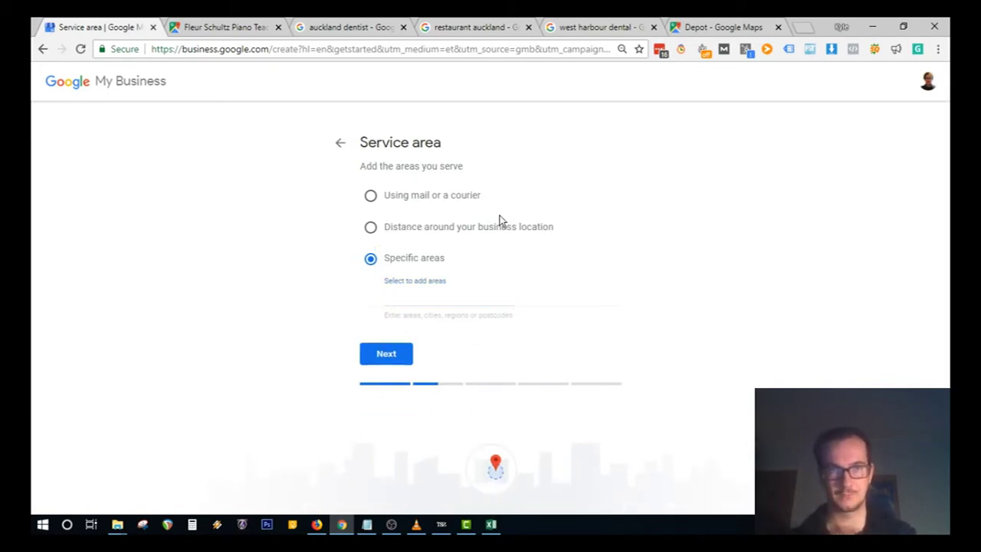
Step: Return to the address form, untick delivery to customers, and bring up category suggestions
click(340, 144)
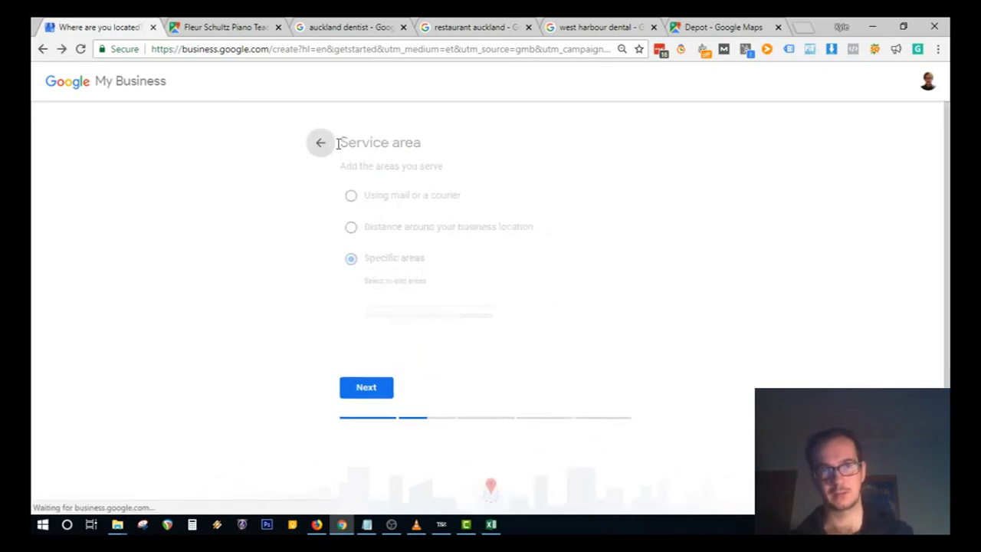
click(281, 145)
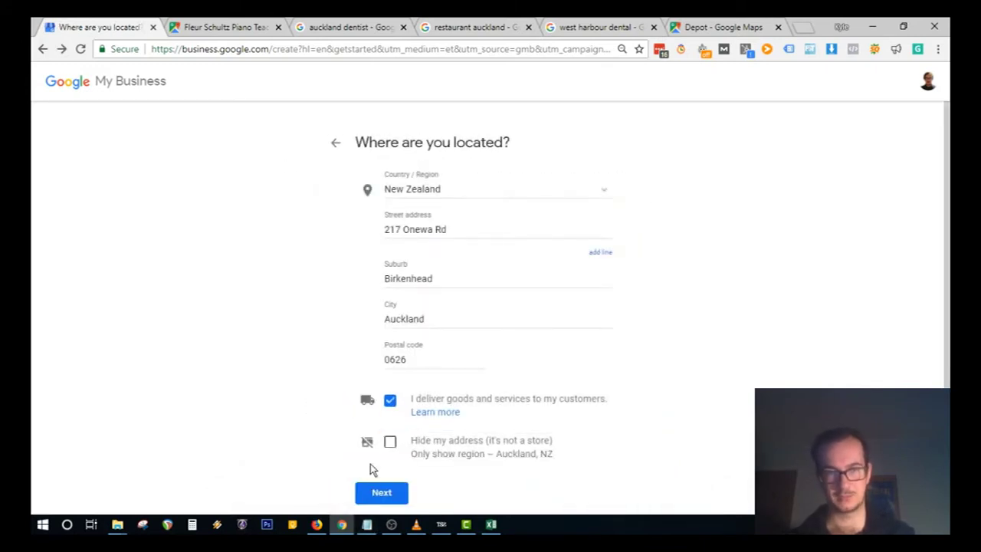
click(390, 402)
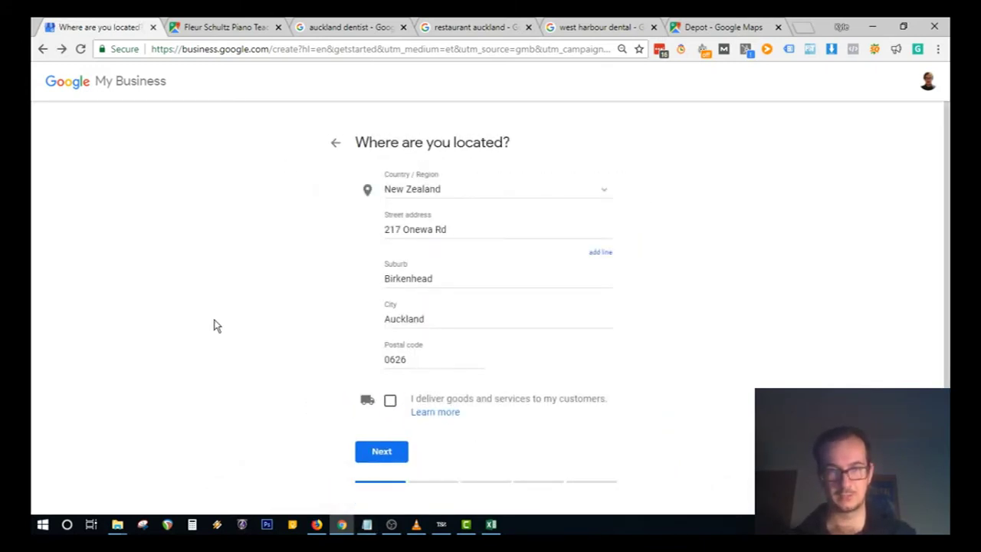
click(388, 462)
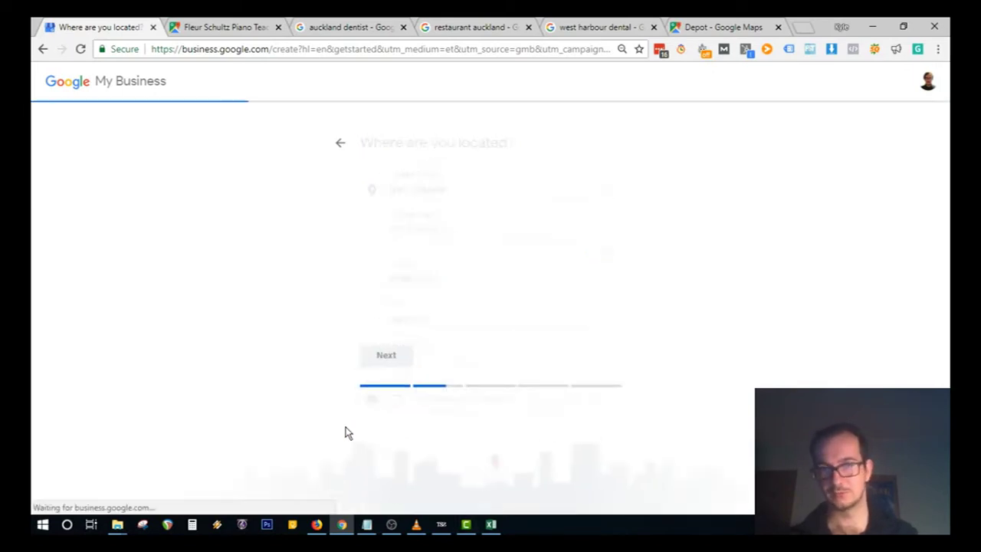
click(451, 243)
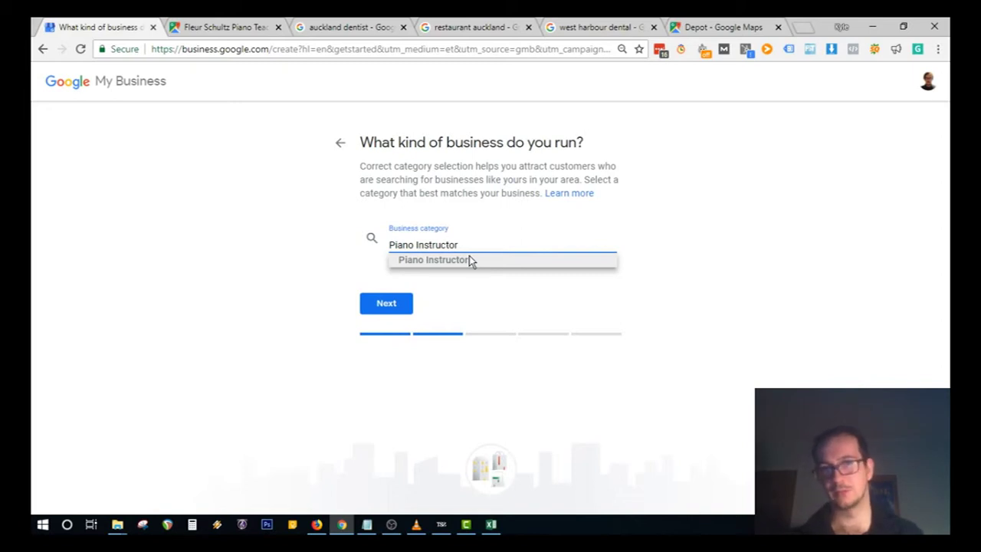
Step: Accept Piano Instructor as the category and continue to contact details
click(386, 303)
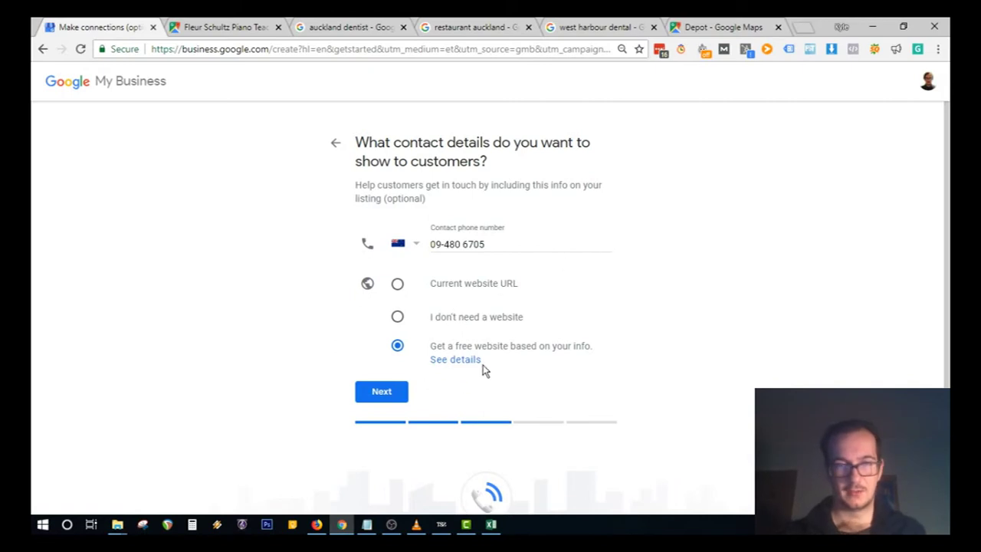
Step: Keep the phone number and free website option and continue to verification
click(381, 392)
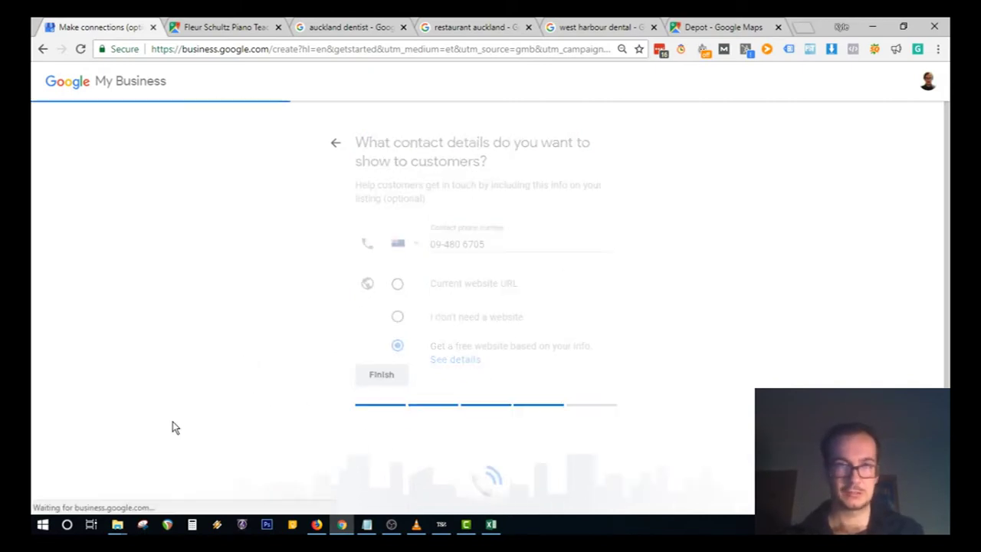